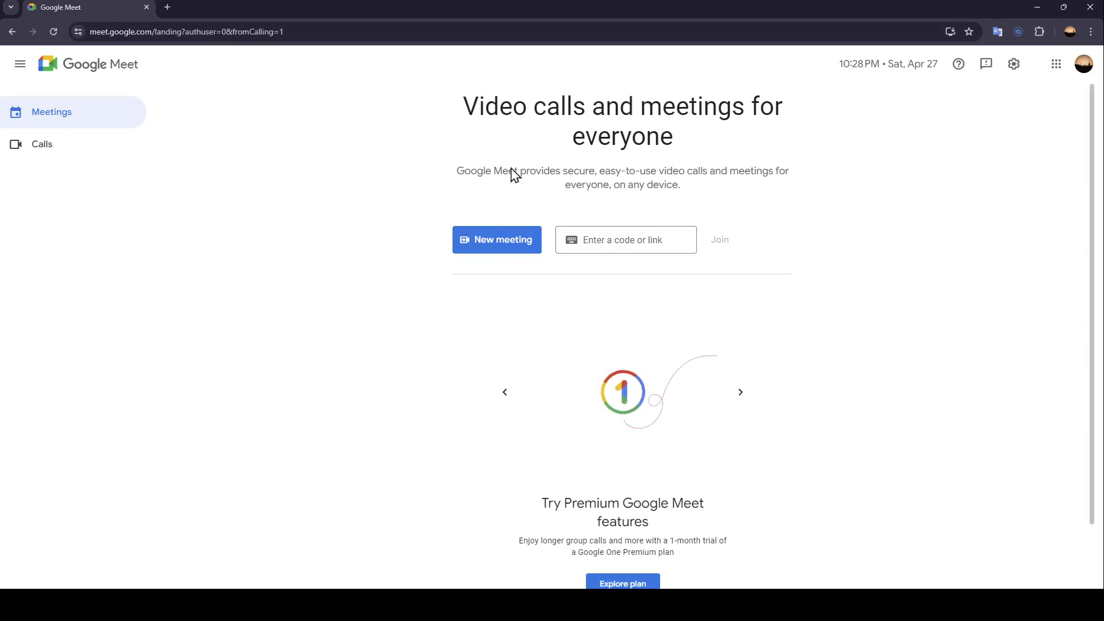
# Visit the calling page, return to the Meet home page, and focus the meeting-code field
pyautogui.click(69, 154)
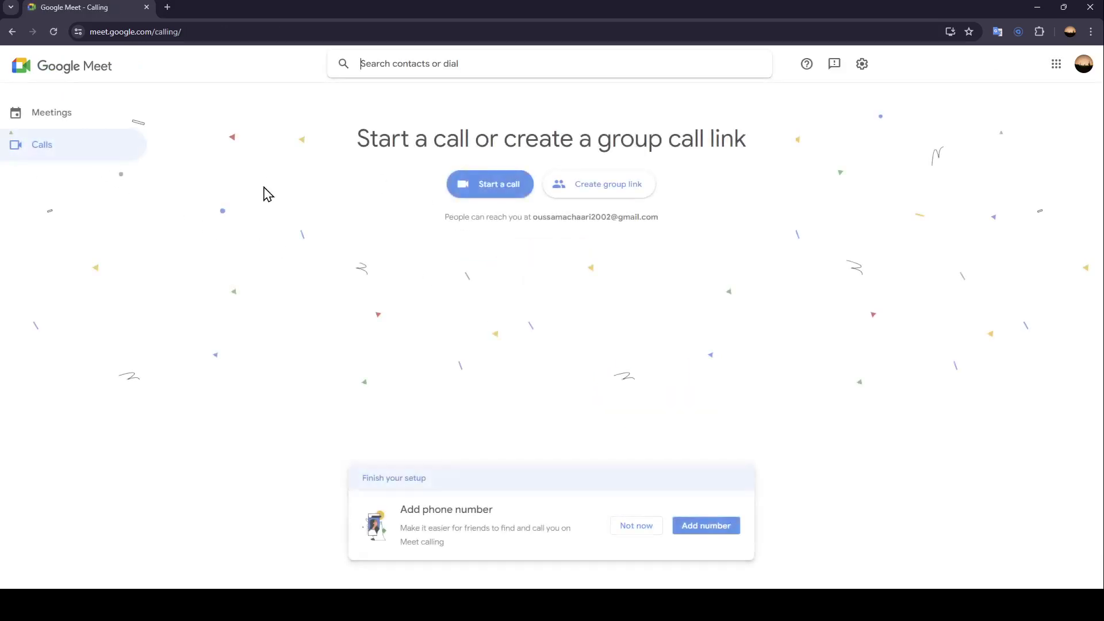
pyautogui.click(52, 135)
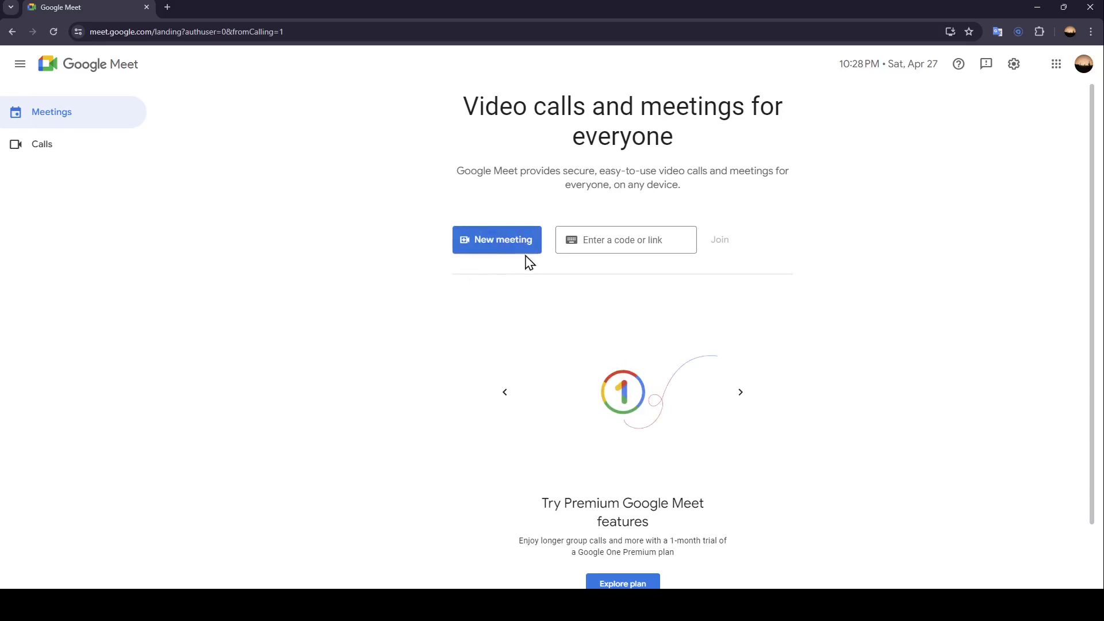
pyautogui.click(624, 241)
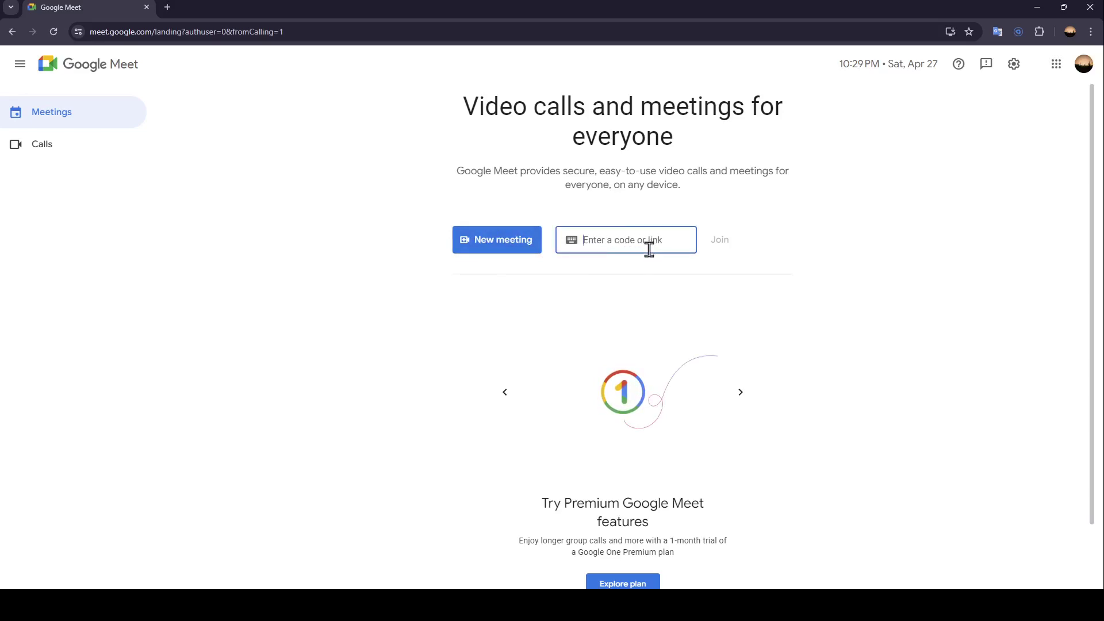
pyautogui.click(619, 338)
pyautogui.click(619, 241)
# Create a meeting link for later, dismiss its joining info, then schedule via Google Calendar
pyautogui.click(504, 242)
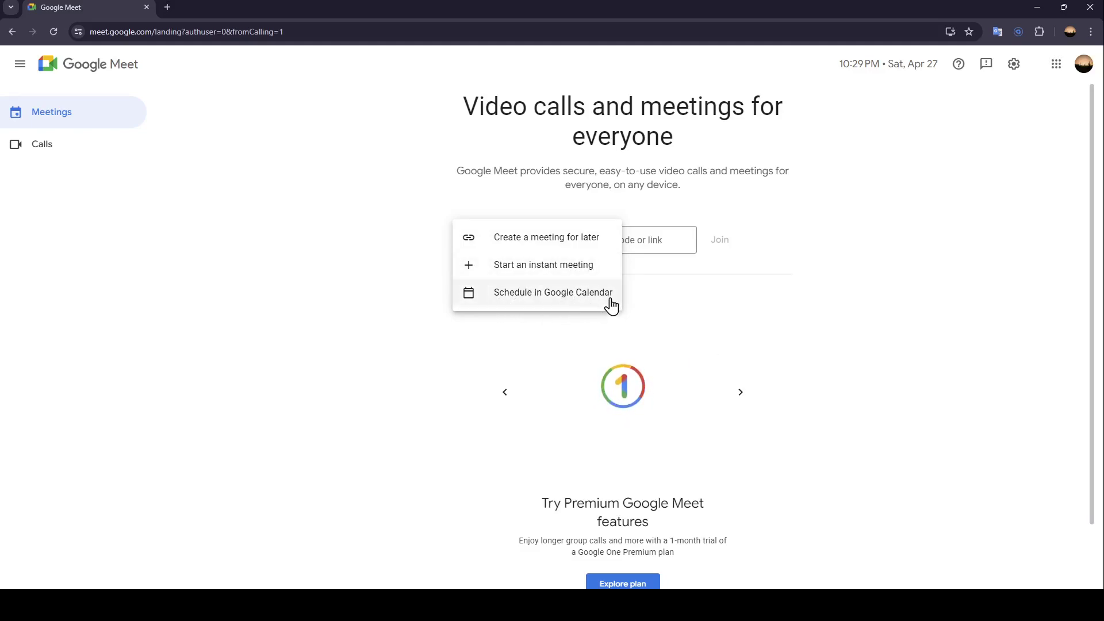
pyautogui.click(540, 246)
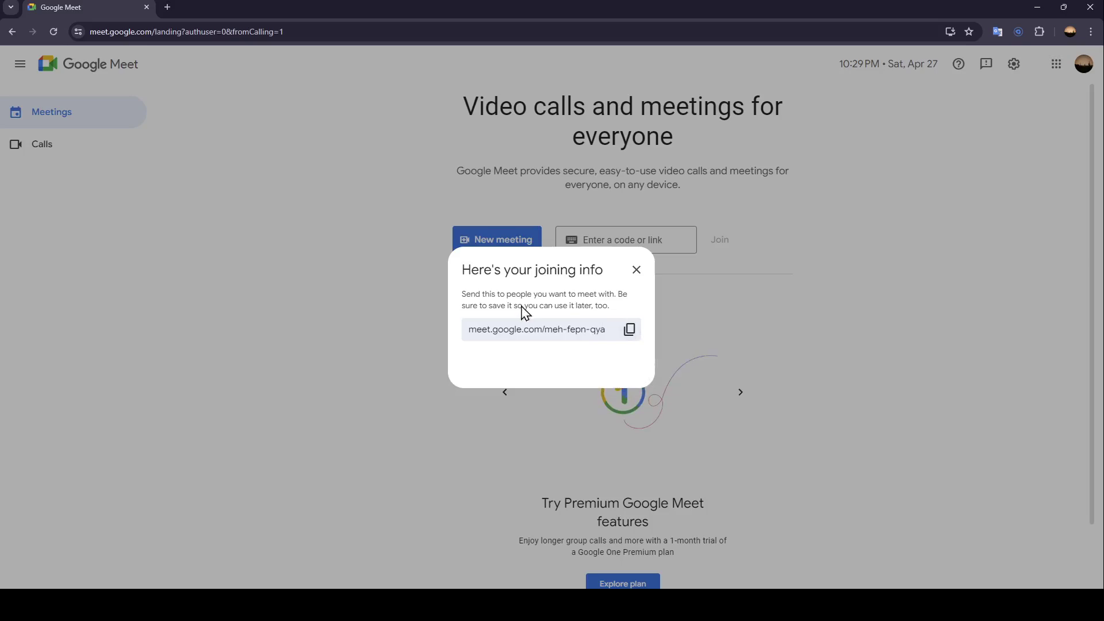
pyautogui.click(635, 274)
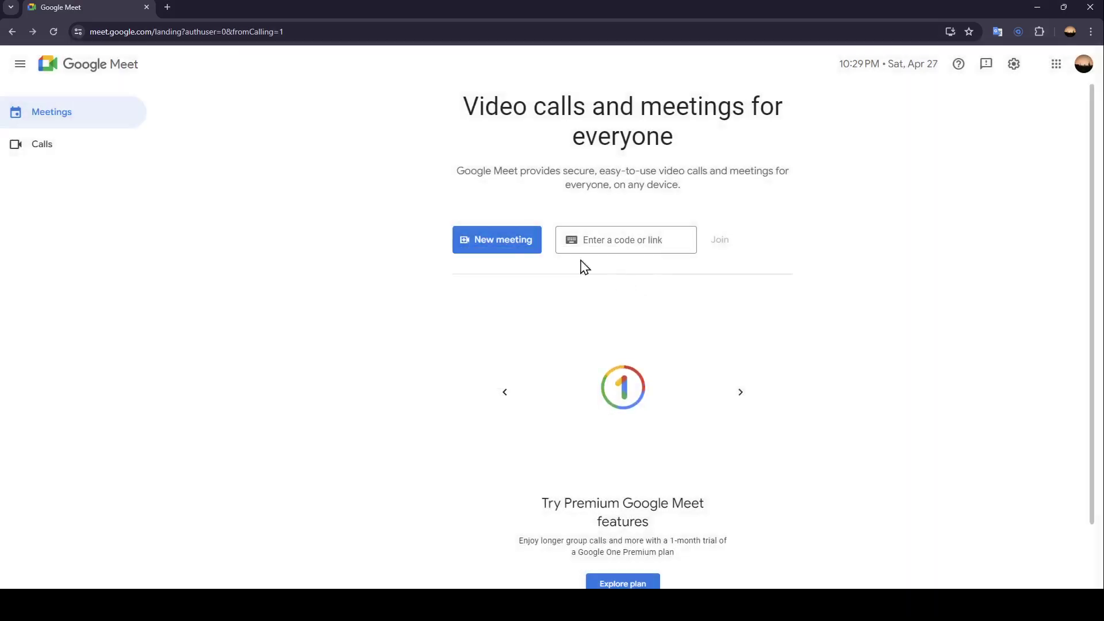
pyautogui.click(509, 243)
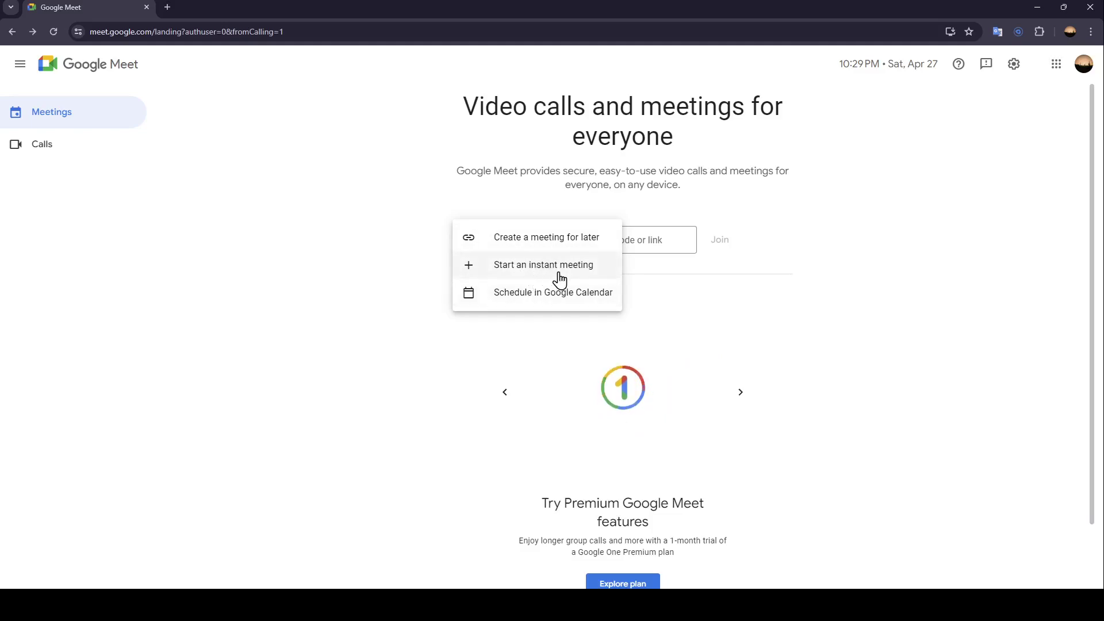
pyautogui.click(533, 304)
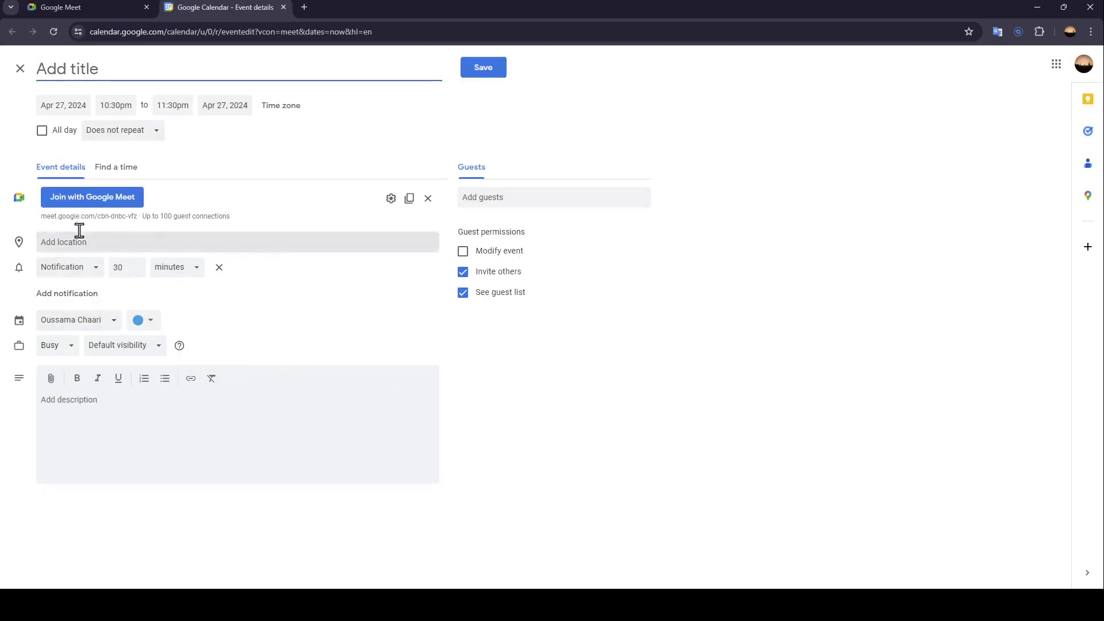
pyautogui.click(109, 243)
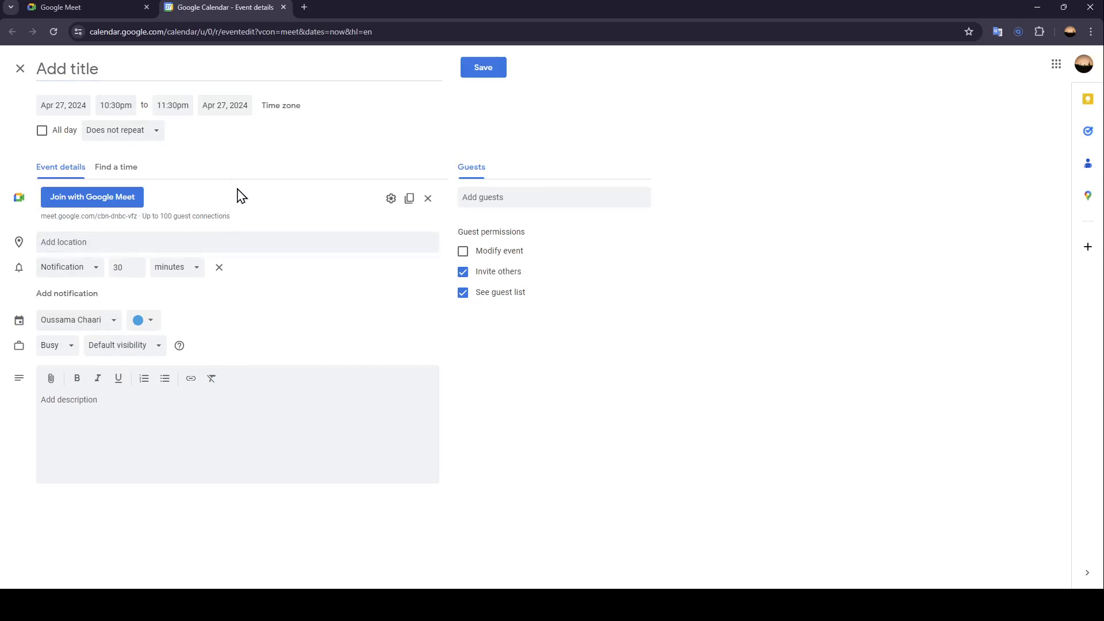
pyautogui.click(106, 60)
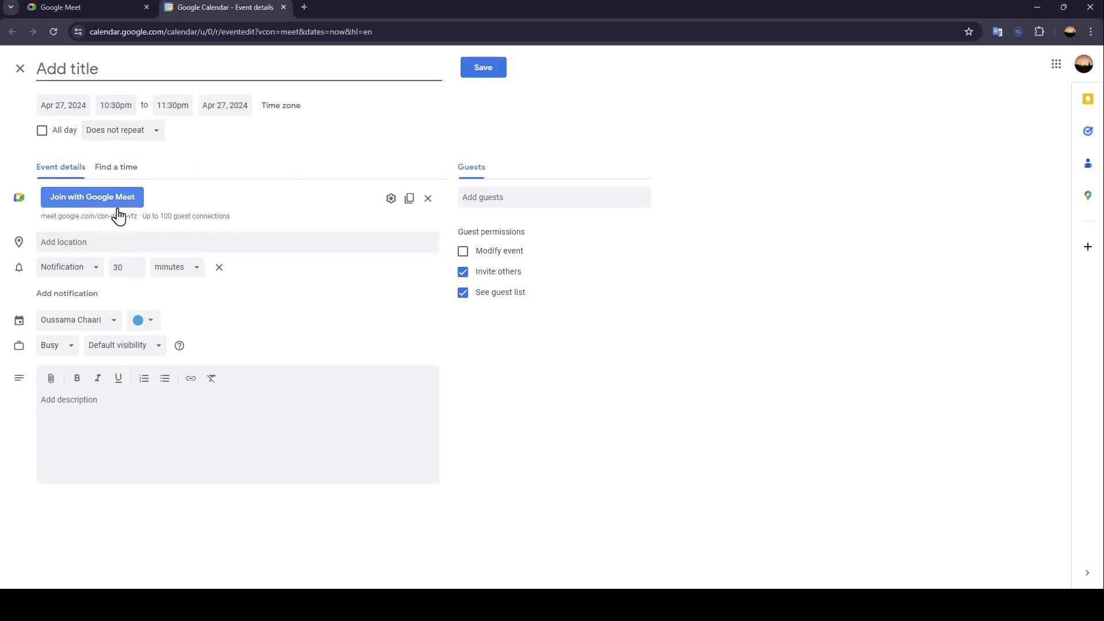
pyautogui.click(98, 243)
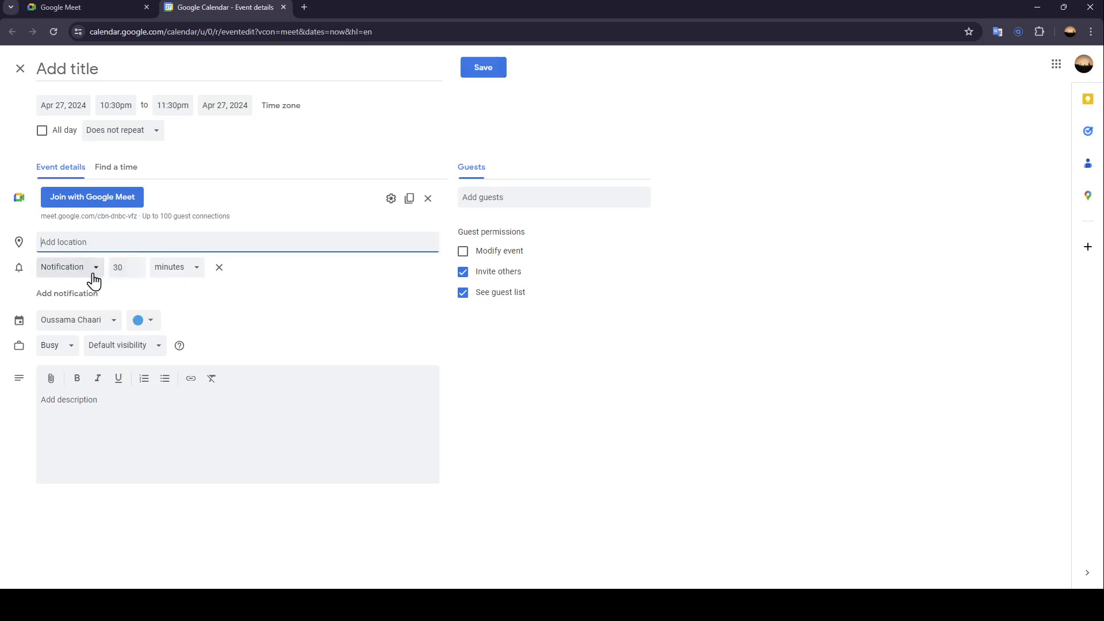
pyautogui.click(54, 348)
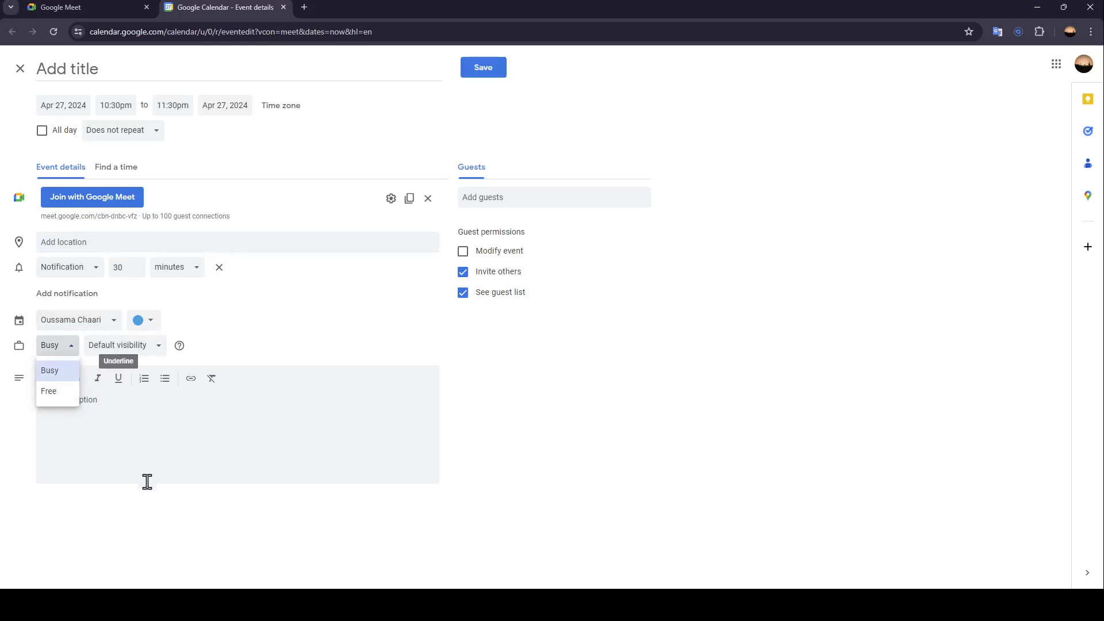
pyautogui.click(103, 411)
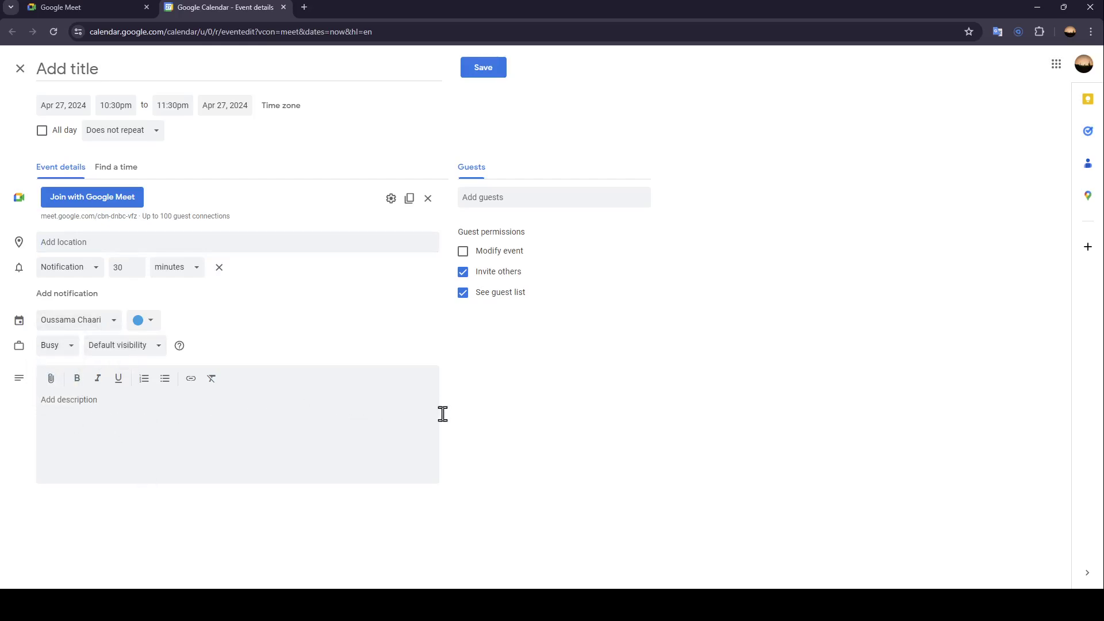
# Check the Add guests field and Guest permissions text, then close the Calendar tab
pyautogui.click(488, 200)
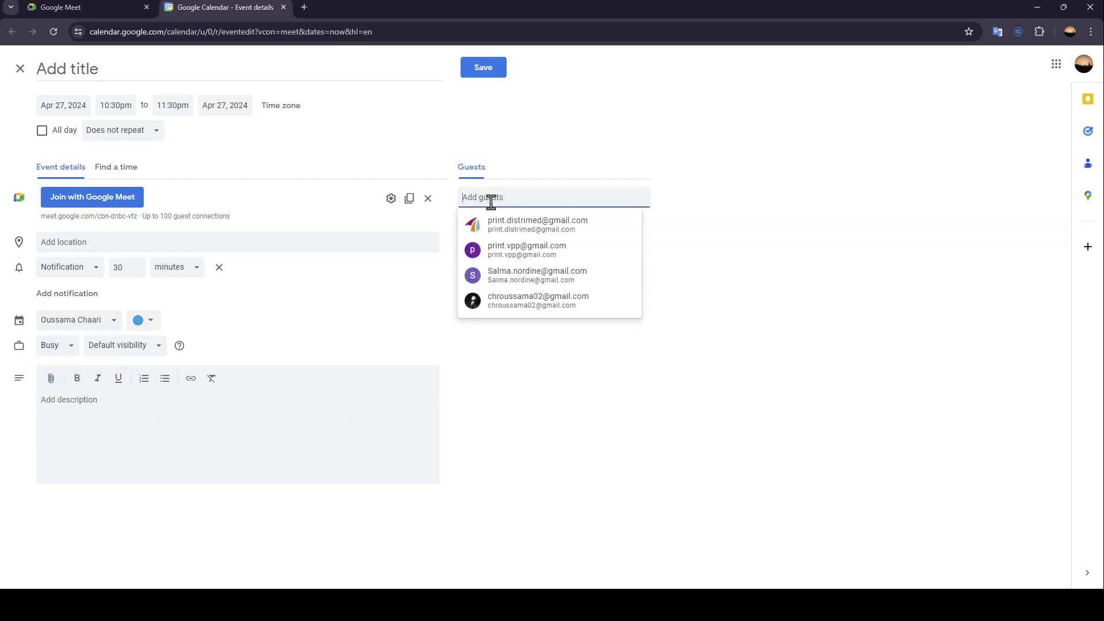
pyautogui.click(747, 225)
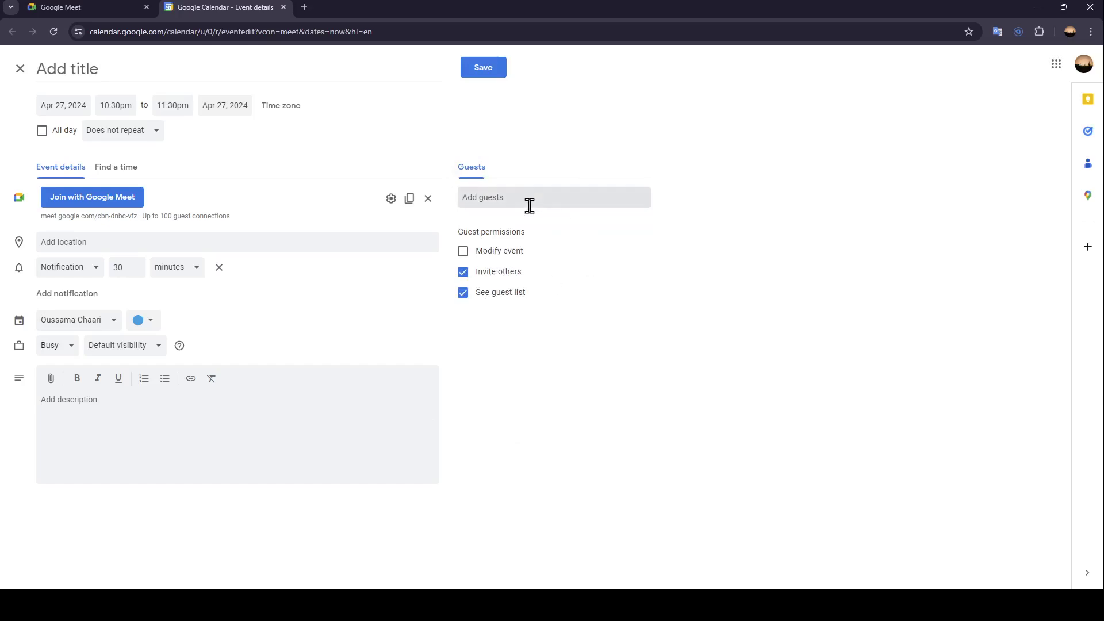
pyautogui.moveTo(460, 231); pyautogui.dragTo(555, 243)
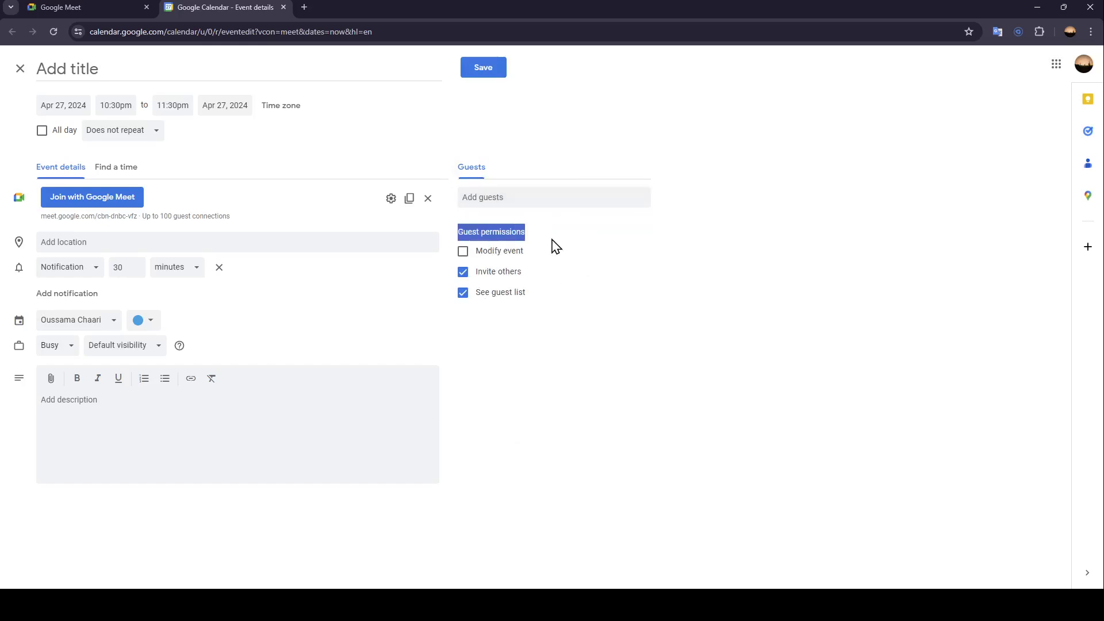
pyautogui.click(479, 372)
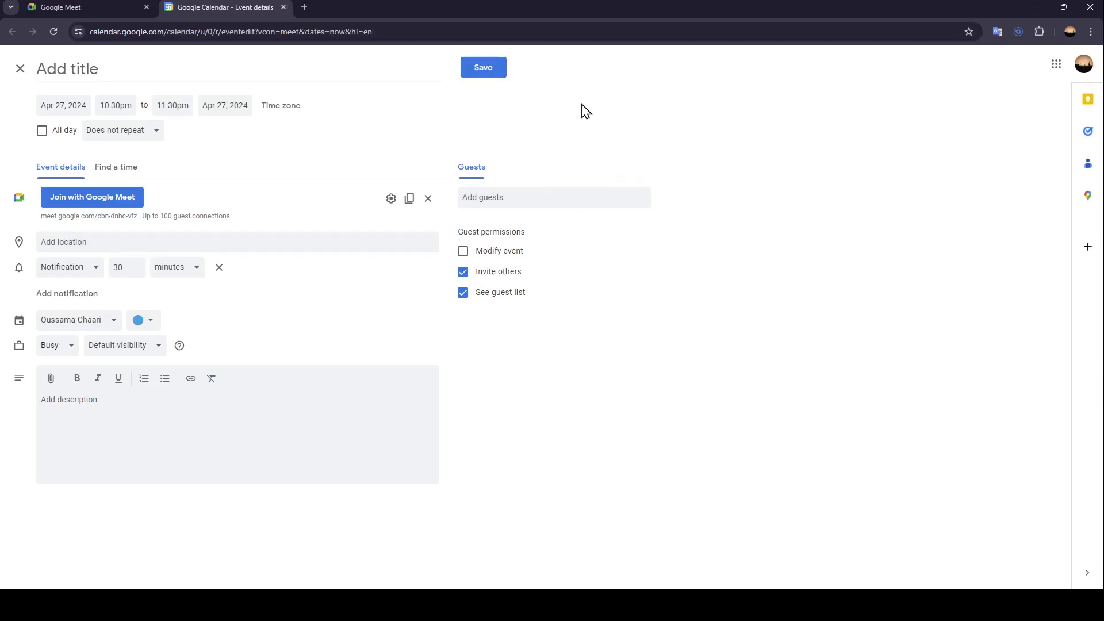
pyautogui.hotkey('ctrl', 'w')
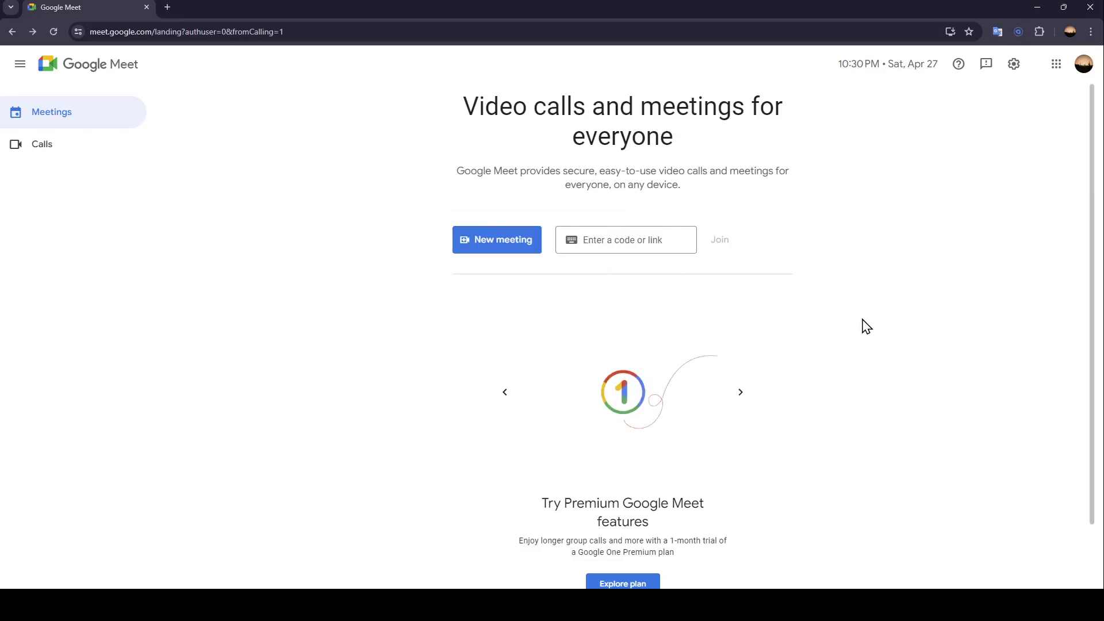